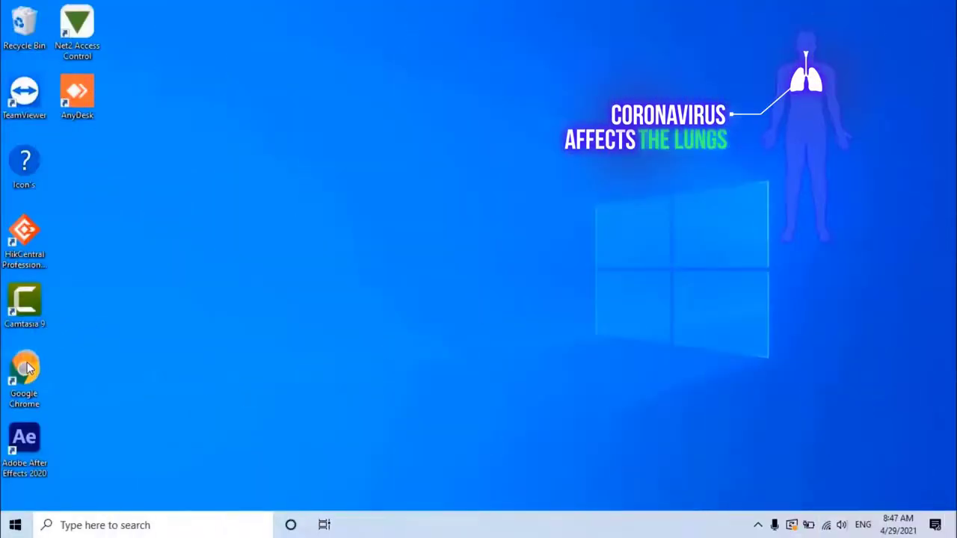
# Launch Chrome maximized, search 'indian embassy qatar' and open the Embassy of India, Doha site.
pyautogui.doubleClick(25, 371)
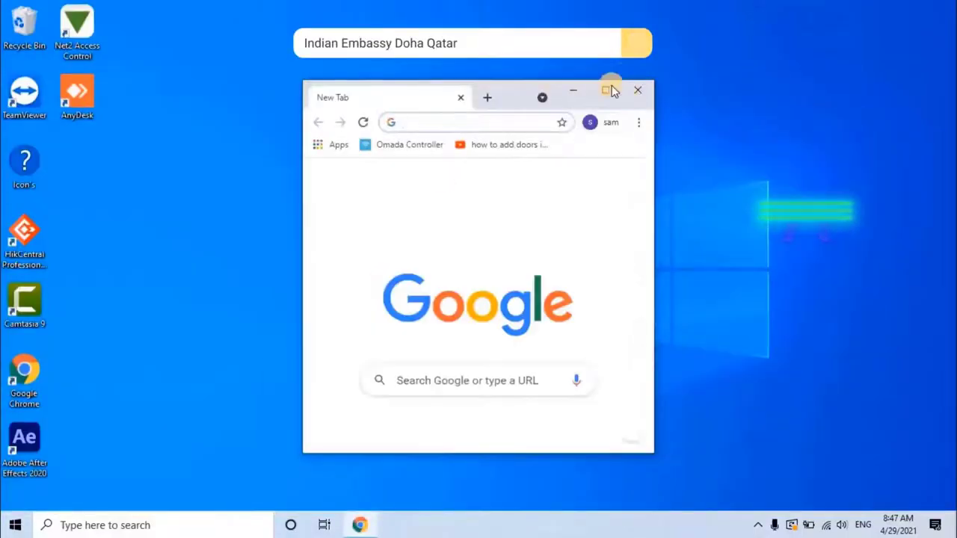
pyautogui.click(606, 90)
pyautogui.click(306, 33)
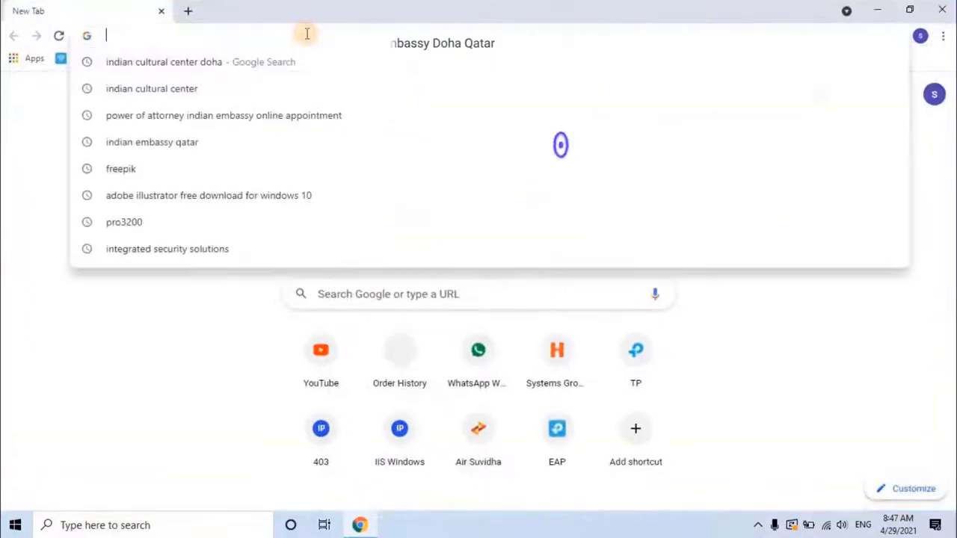
pyautogui.write('indian cultural center doha')
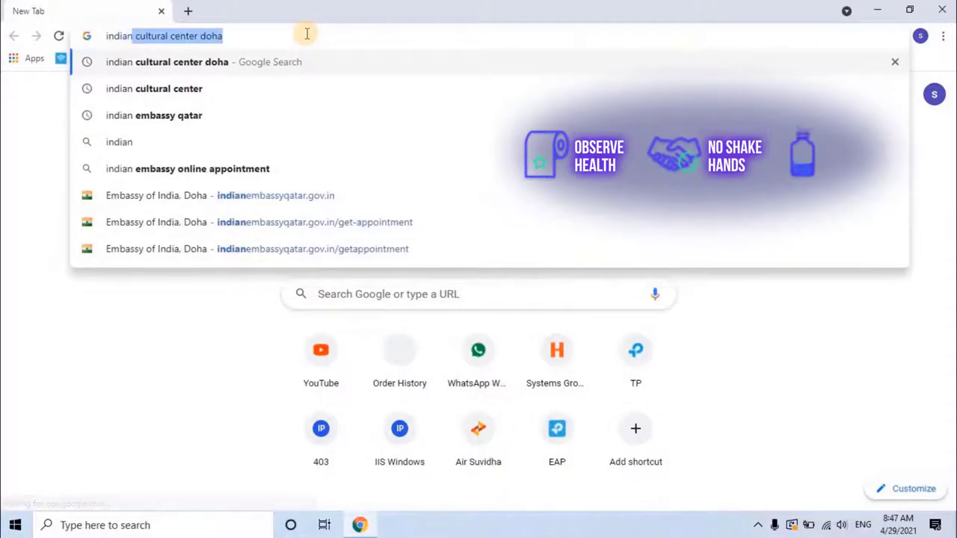
pyautogui.press('Down')
pyautogui.press('Down')
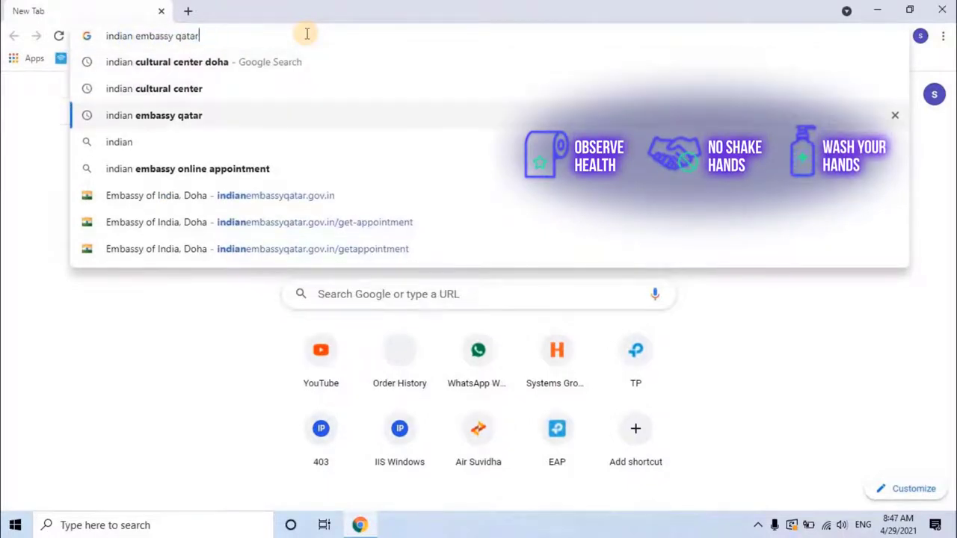
pyautogui.press('Return')
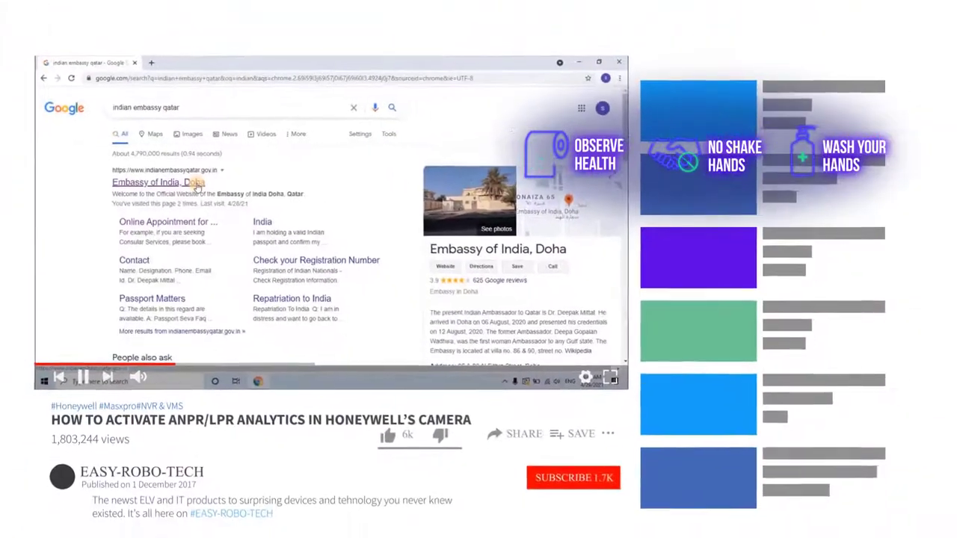
pyautogui.click(196, 185)
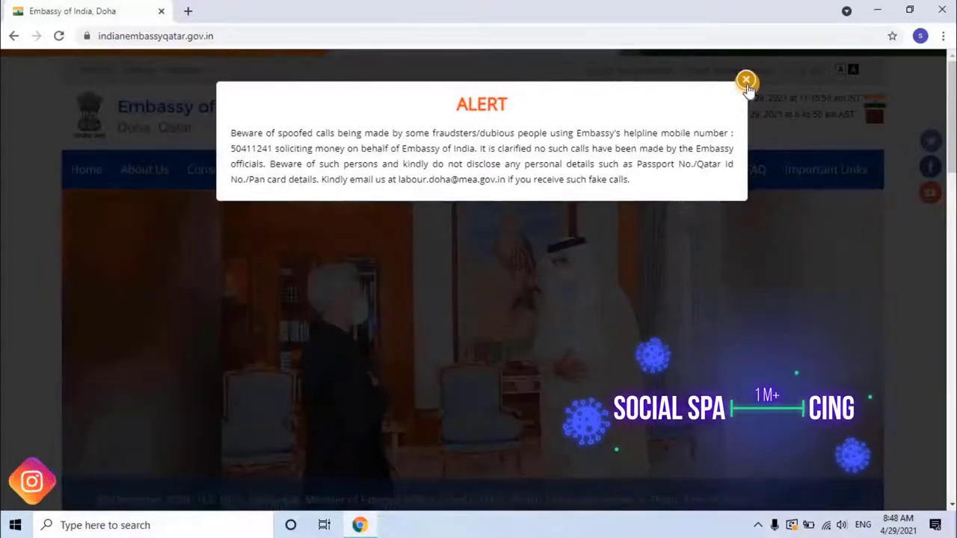
# Dismiss the fraud-warning alert and scroll down the homepage to the online appointment link.
pyautogui.click(746, 81)
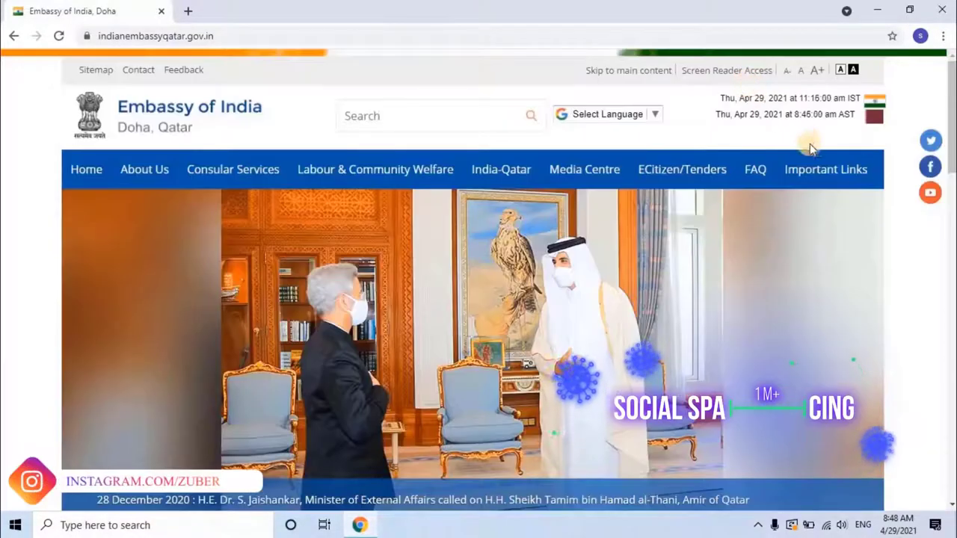
pyautogui.scroll(-4, 931, 213)
pyautogui.scroll(-6, 933, 218)
pyautogui.scroll(-1, 933, 219)
pyautogui.scroll(-1, 933, 218)
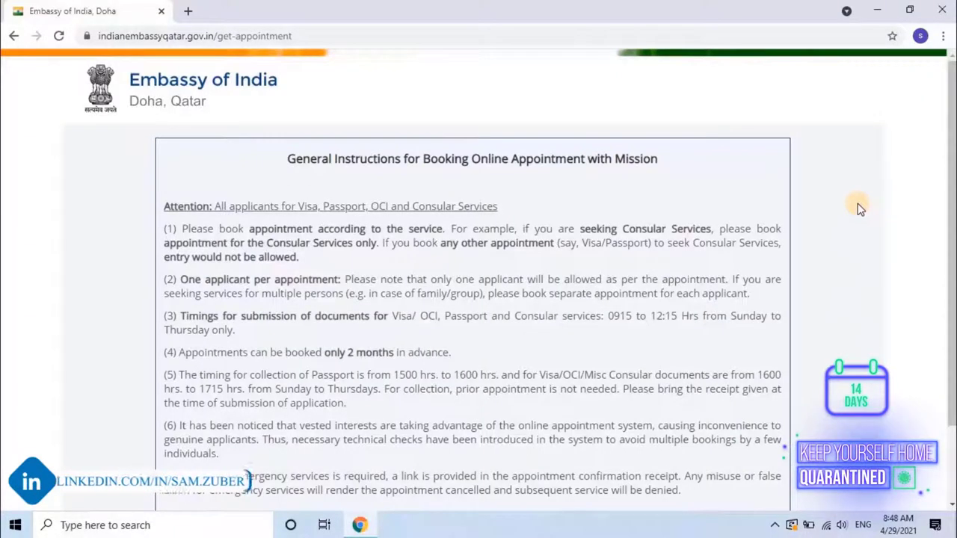
pyautogui.scroll(-1, 859, 210)
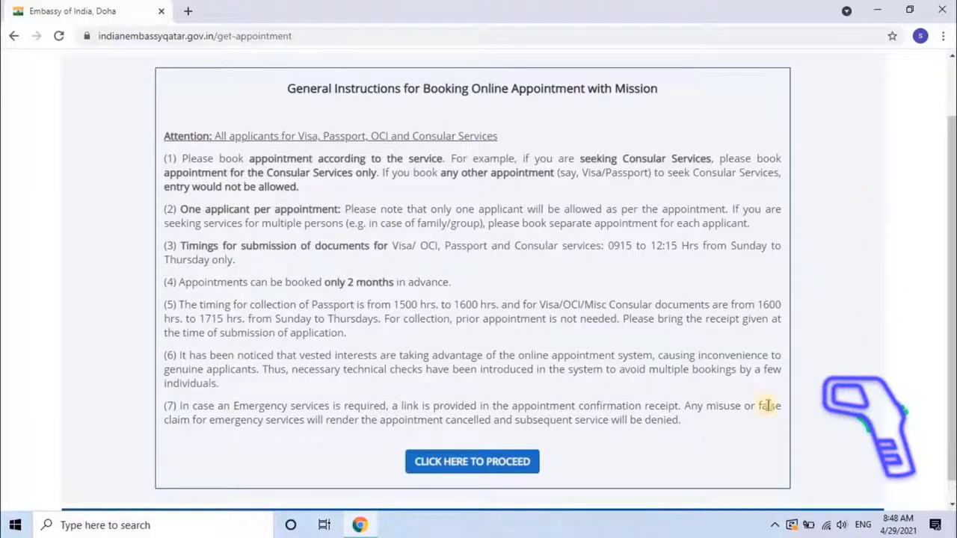
# Proceed past the booking instructions and confirm Indian nationality to reach the Passport/PCC/Attestation form.
pyautogui.click(529, 477)
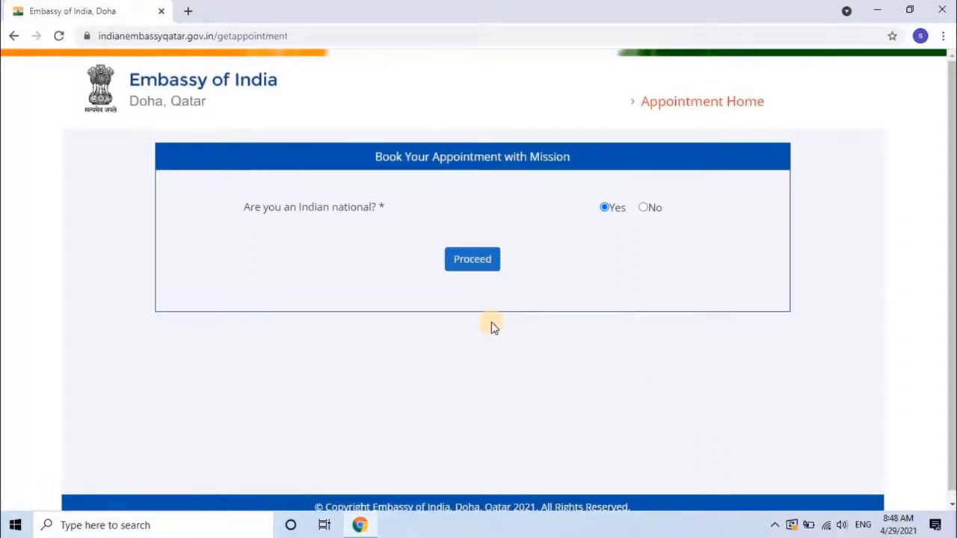
pyautogui.click(468, 263)
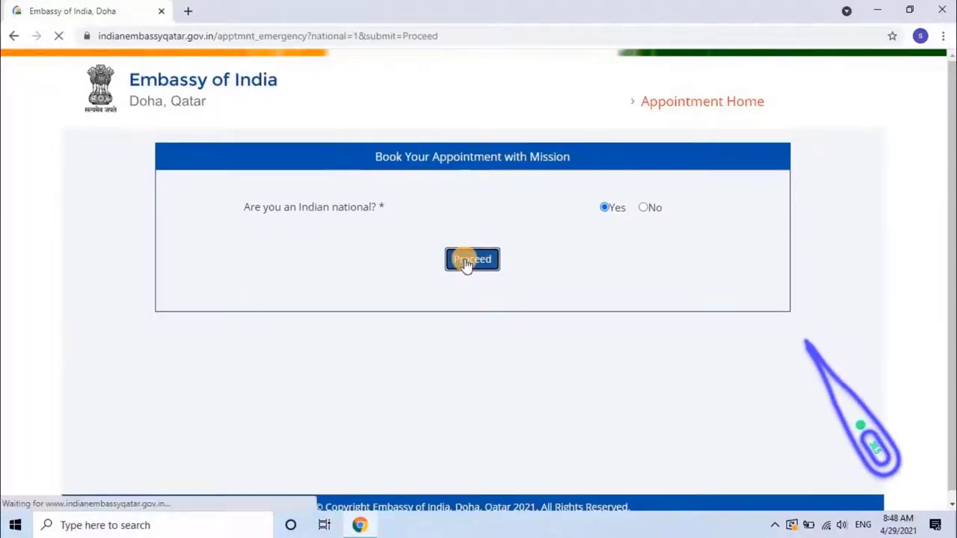
pyautogui.scroll(-1, 775, 278)
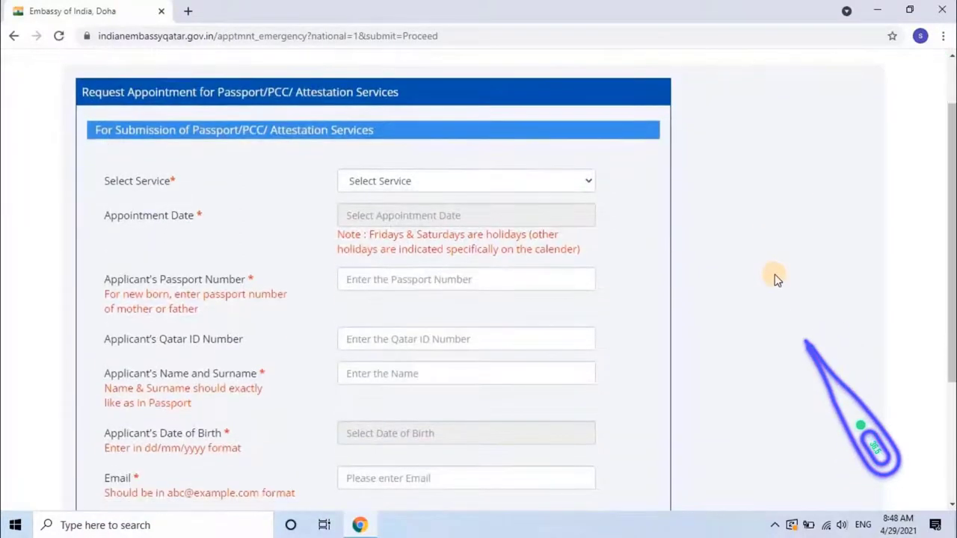
# Select Power of Attorney from the service list and bring up the Appointment Date calendar.
pyautogui.scroll(-1, 775, 278)
pyautogui.scroll(1, 775, 278)
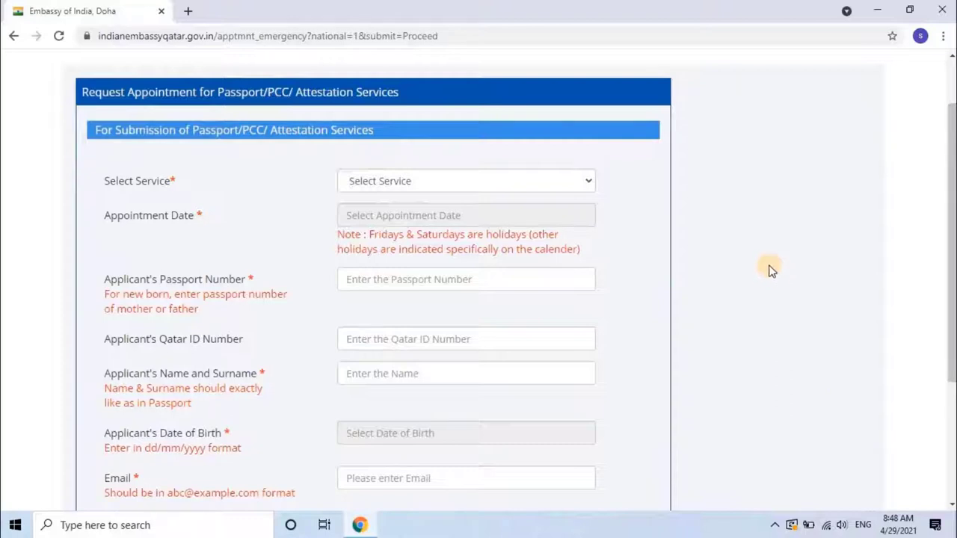
pyautogui.click(590, 184)
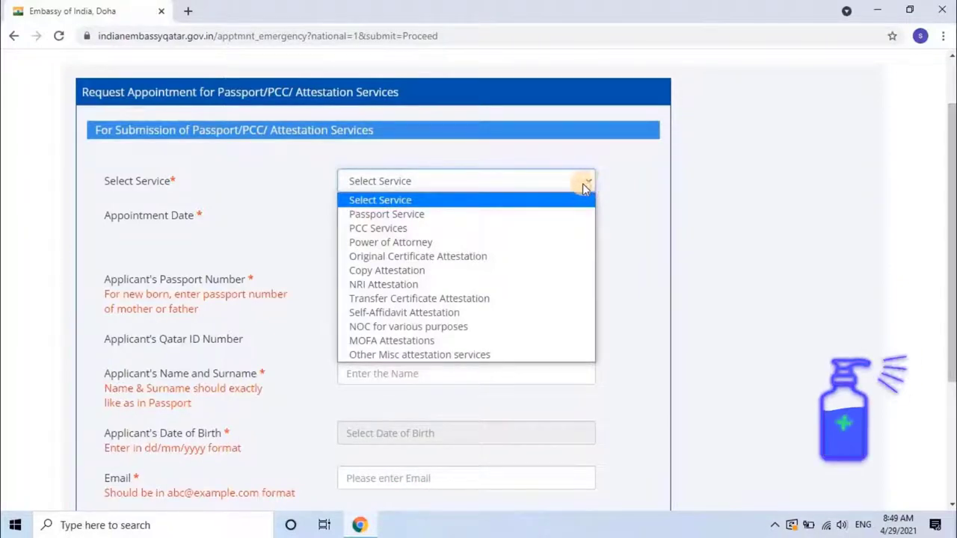
pyautogui.click(563, 243)
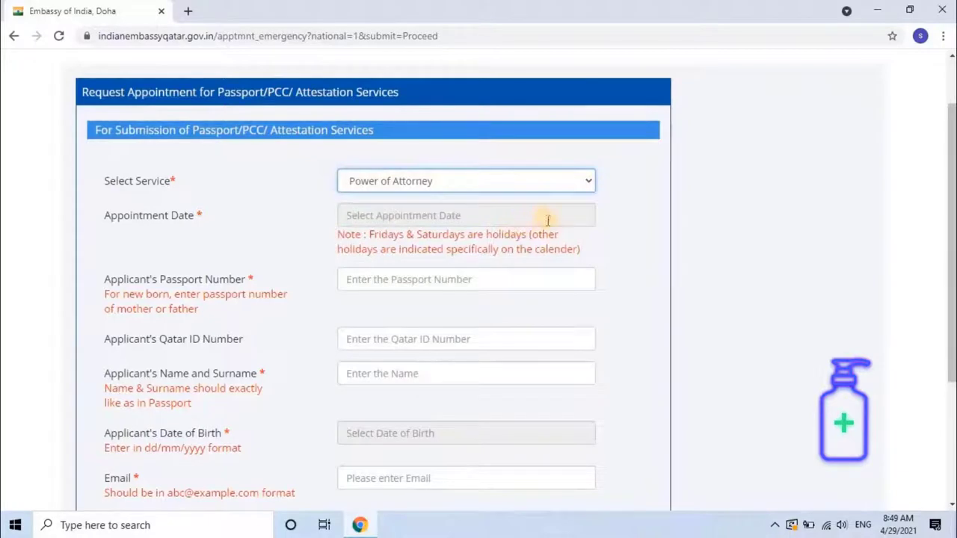
pyautogui.click(568, 215)
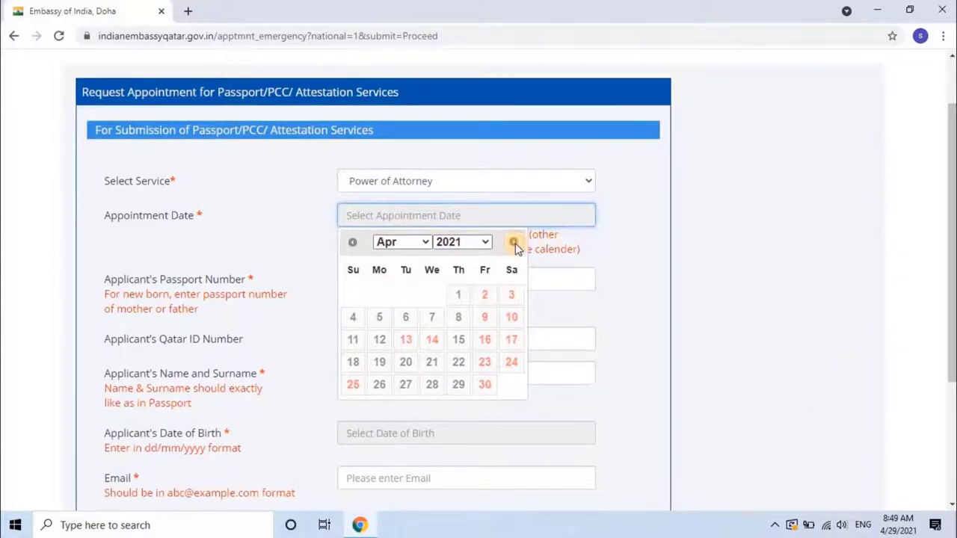
# Move the calendar to May 2021, pick an early-May date (03-05-2021) and scroll to the time slots.
pyautogui.click(515, 243)
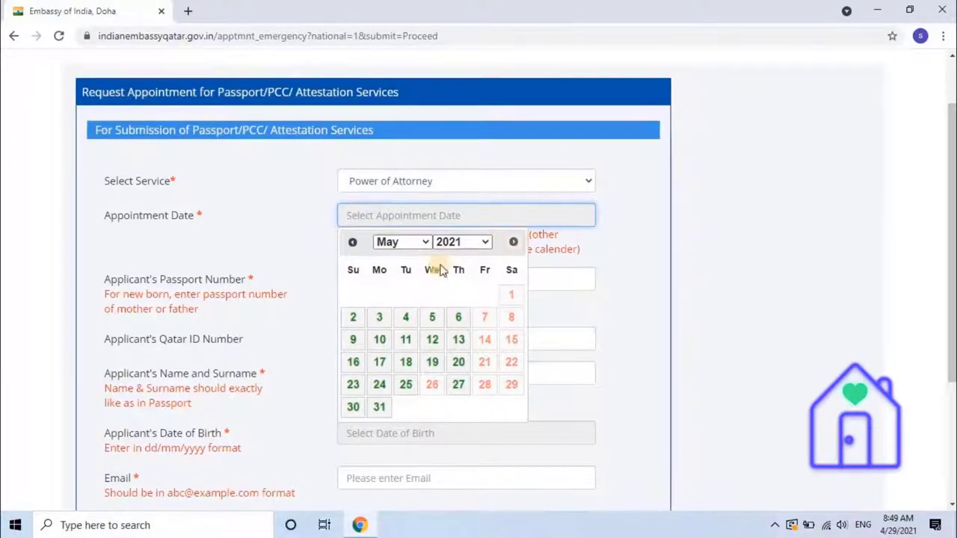
pyautogui.click(352, 322)
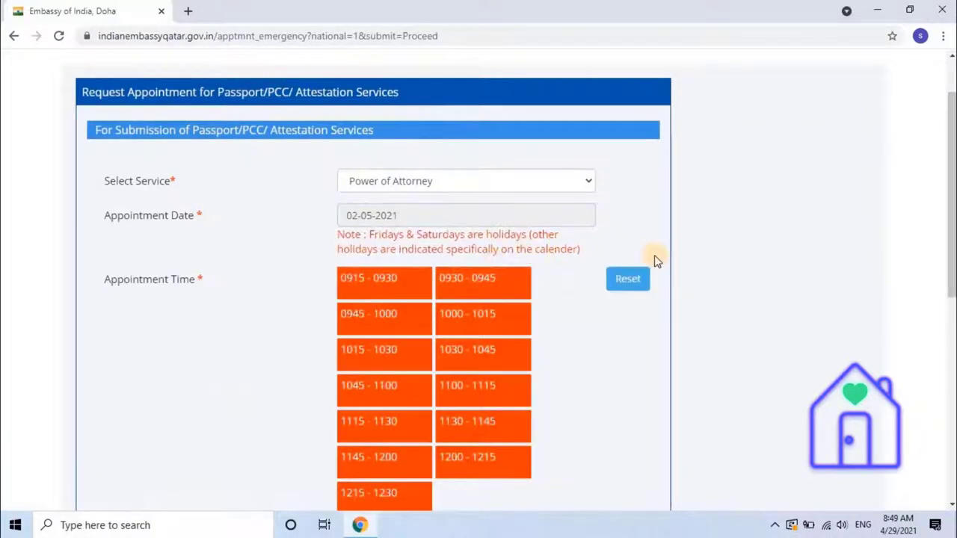
pyautogui.scroll(-1, 710, 282)
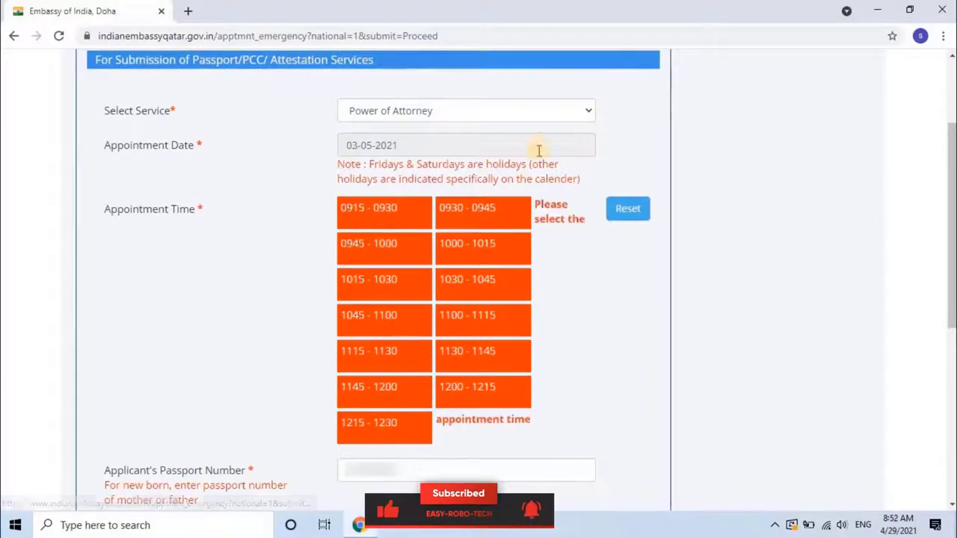
# Try May 4, 5, 6, 9, 10 and 13, then settle on 12-05-2021 as the appointment date.
pyautogui.click(528, 146)
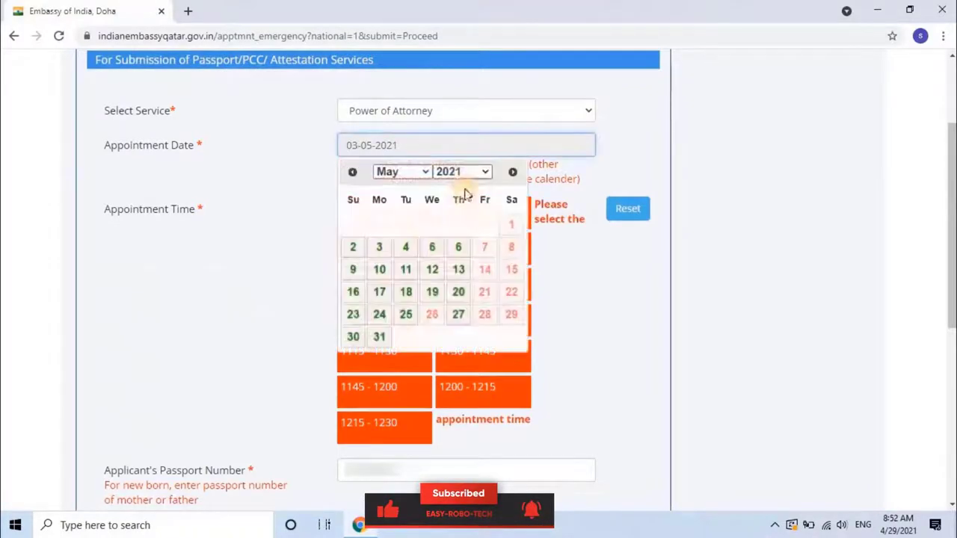
pyautogui.click(409, 249)
pyautogui.click(449, 151)
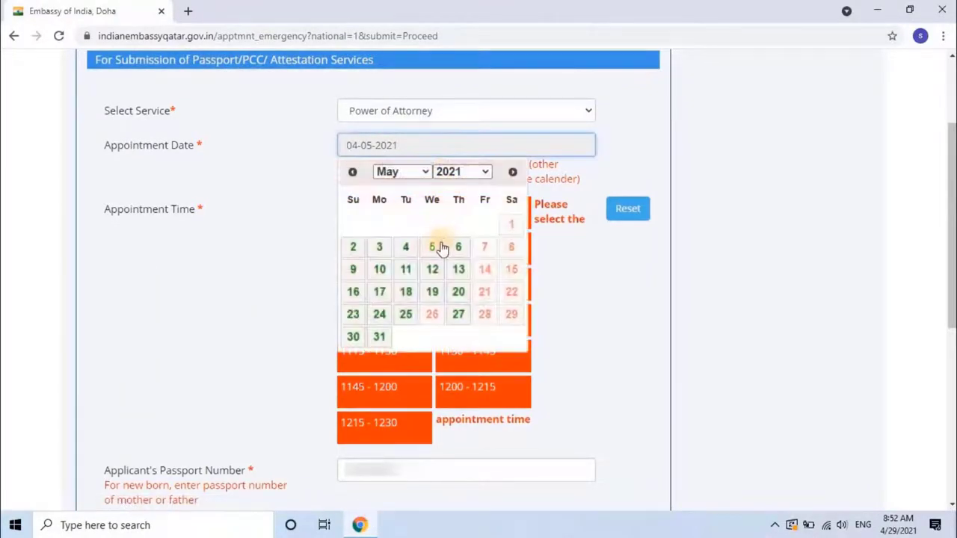
pyautogui.click(436, 248)
pyautogui.click(427, 145)
pyautogui.click(457, 249)
pyautogui.click(427, 145)
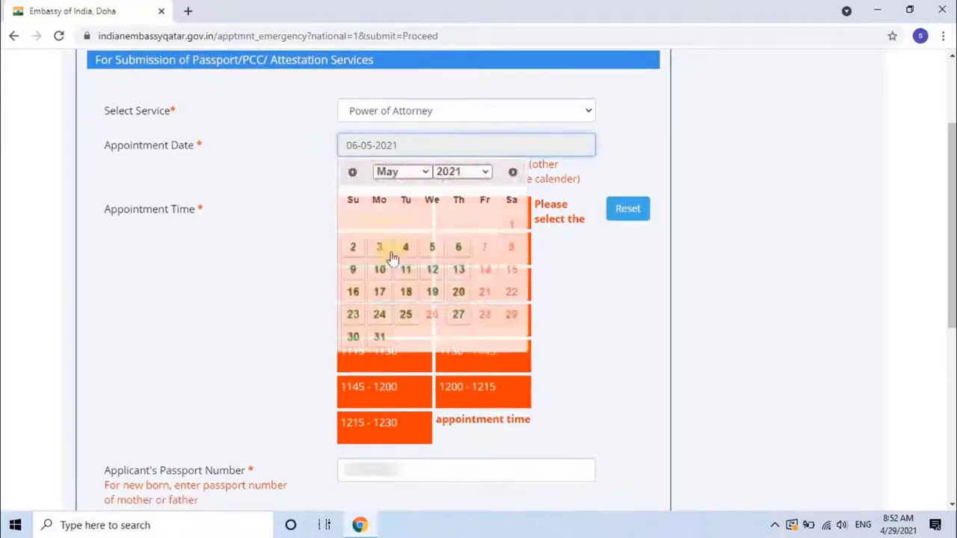
pyautogui.click(357, 270)
pyautogui.click(425, 148)
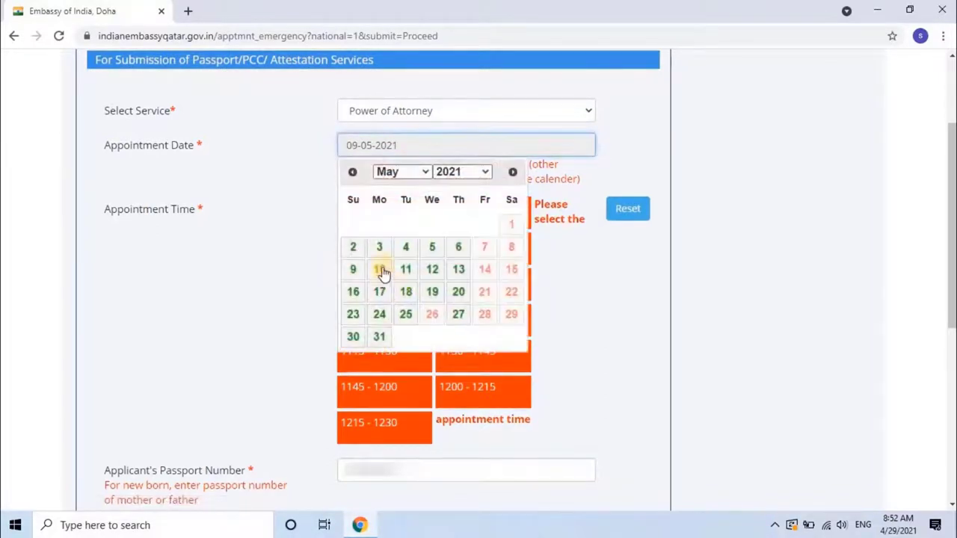
pyautogui.click(382, 270)
pyautogui.click(455, 153)
pyautogui.click(457, 271)
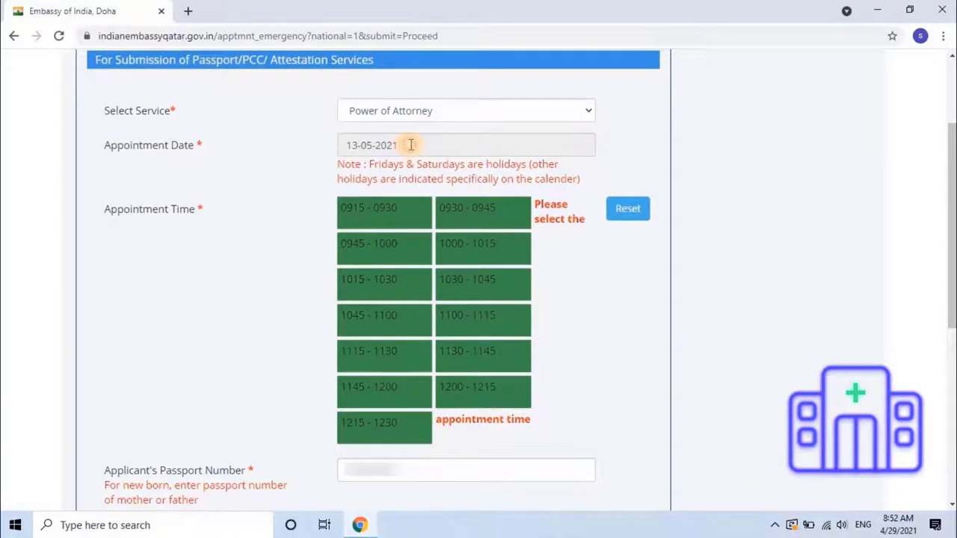
pyautogui.click(410, 145)
pyautogui.click(432, 270)
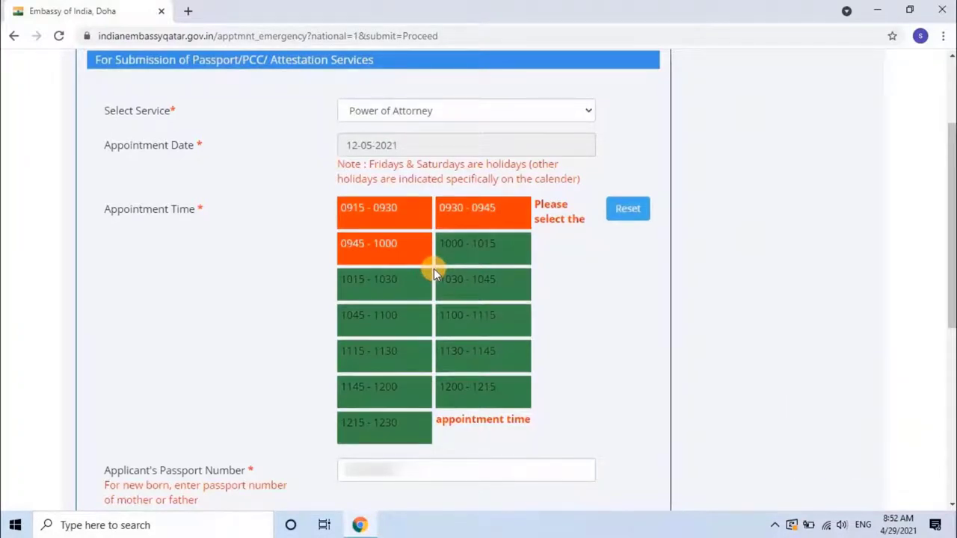
# Choose the green 1215 - 1230 slot as the appointment time.
pyautogui.click(395, 422)
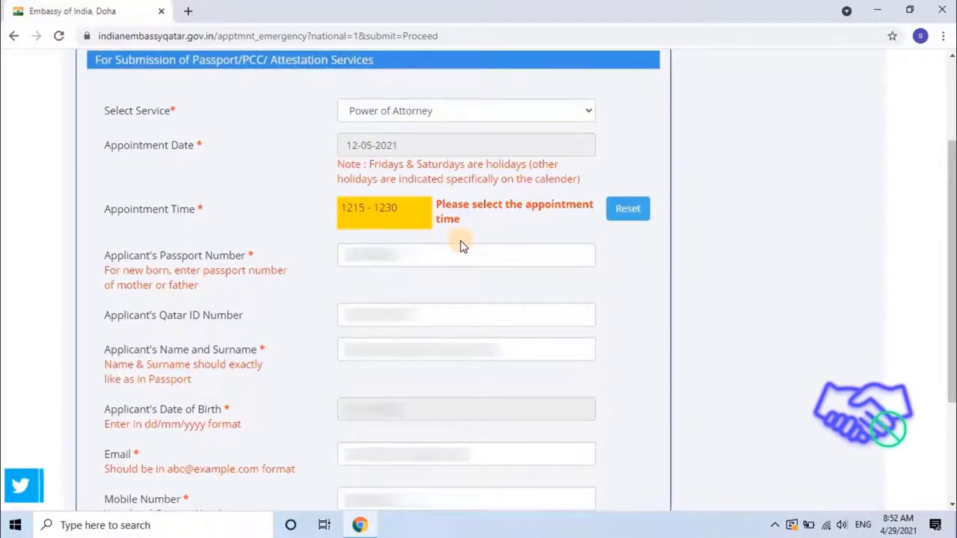
# Enter the displayed verification number and submit the Request Appointment form.
pyautogui.scroll(-2, 419, 337)
pyautogui.click(401, 392)
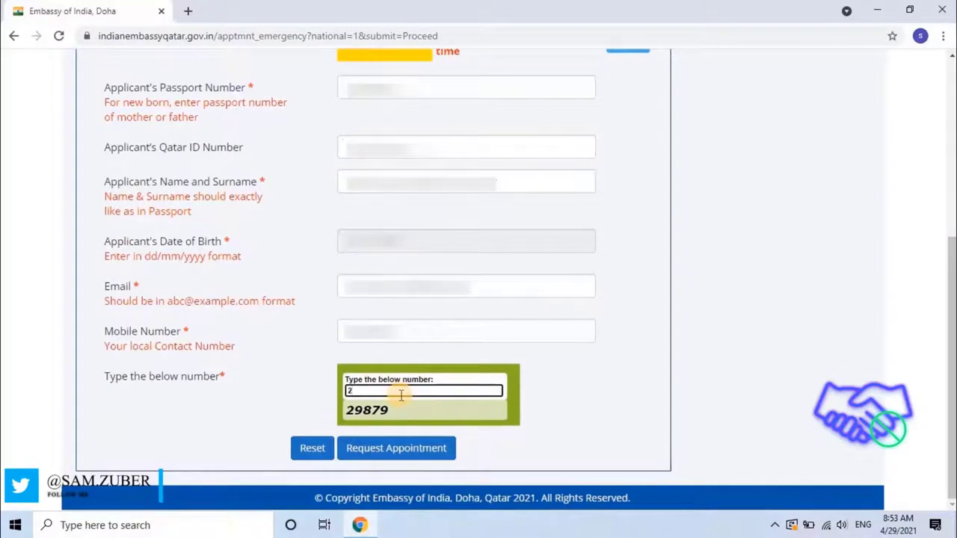
pyautogui.click(424, 452)
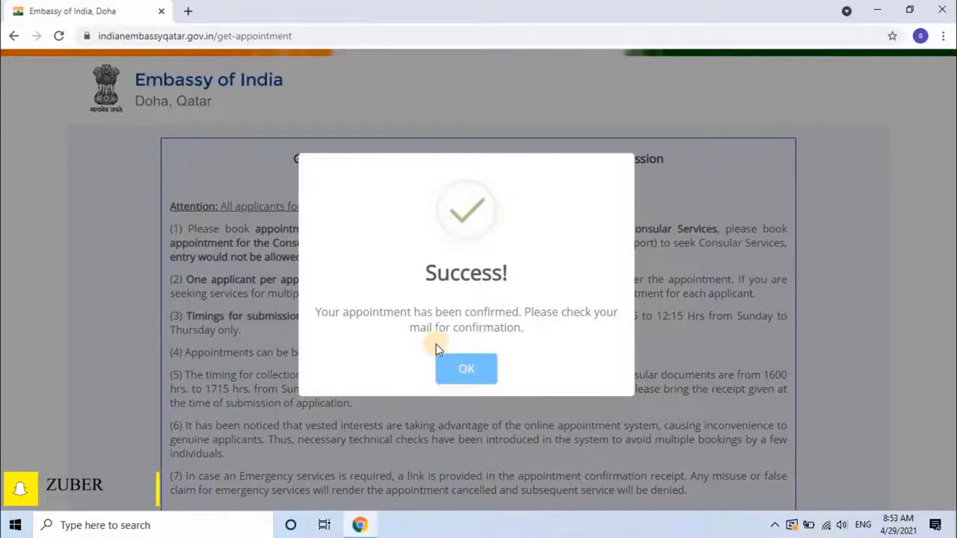
# Close the Success! confirmation dialog with OK.
pyautogui.click(463, 369)
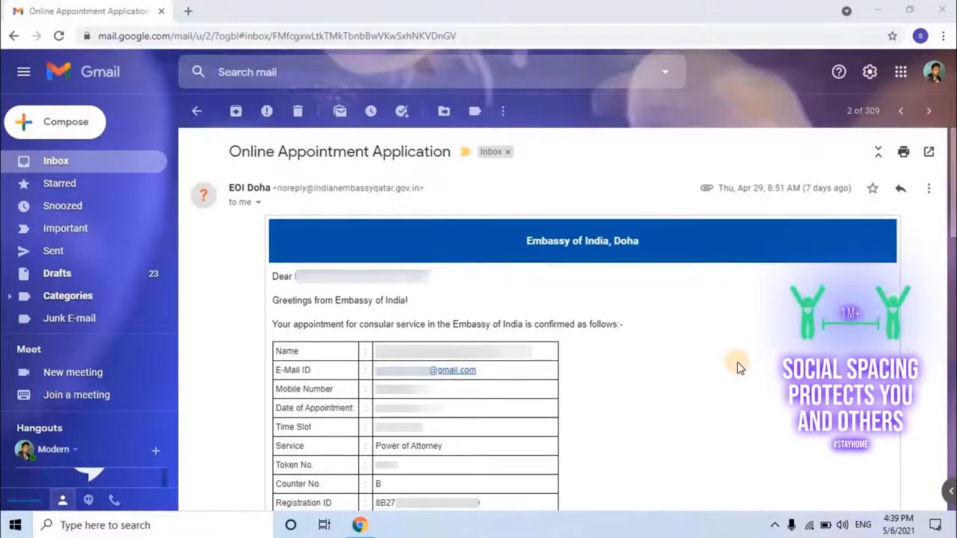
# Scroll through the embassy confirmation email down to the attached Appointment-Receipt PDF.
pyautogui.scroll(-1, 737, 364)
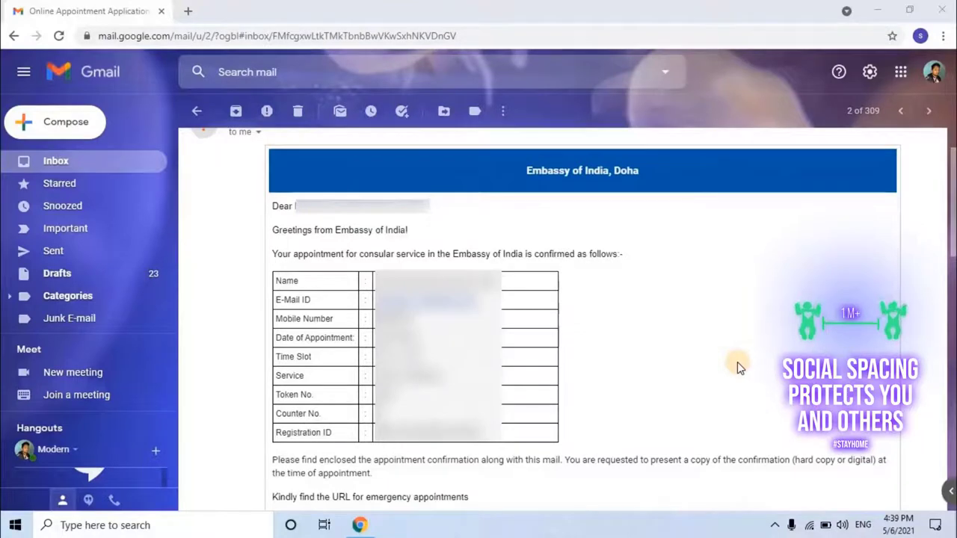
pyautogui.moveTo(952, 239); pyautogui.dragTo(953, 255)
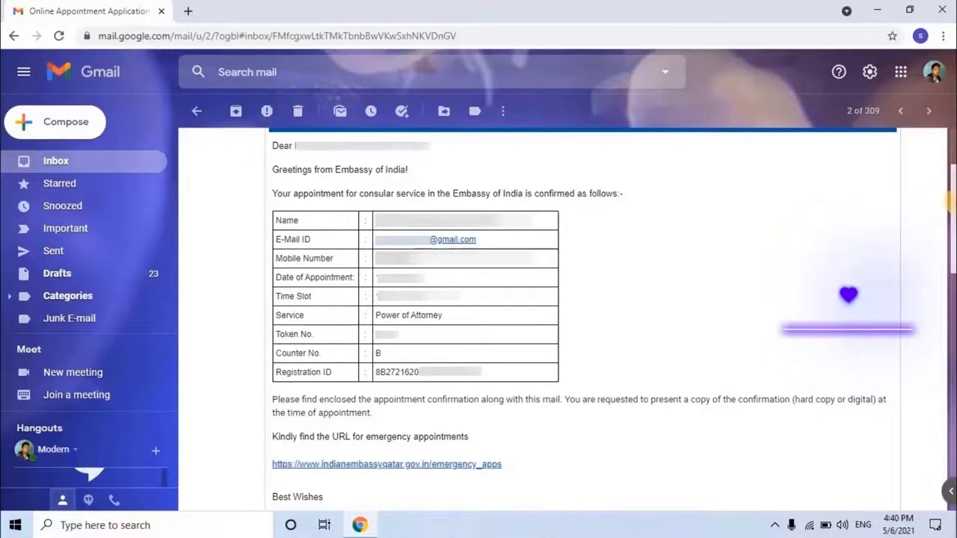
pyautogui.scroll(-3, 583, 321)
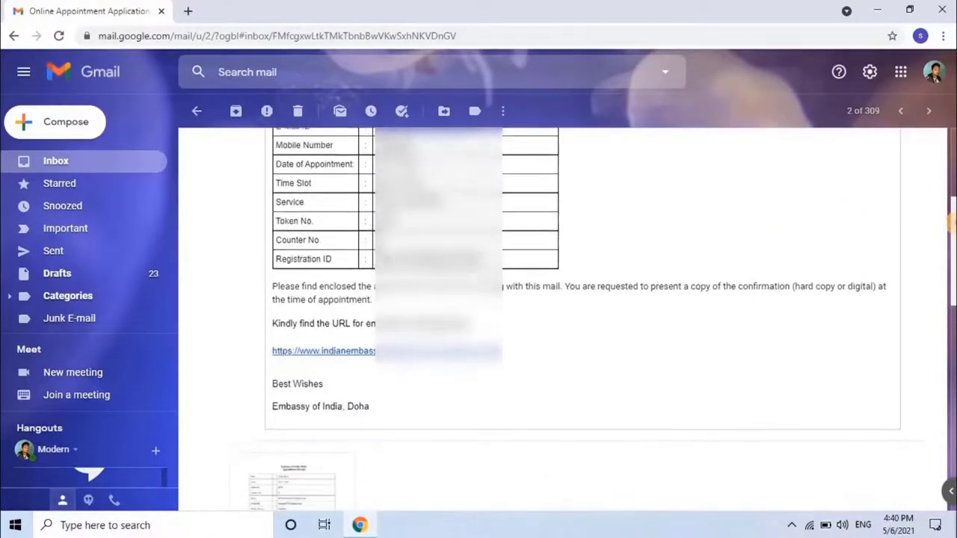
pyautogui.moveTo(262, 447)
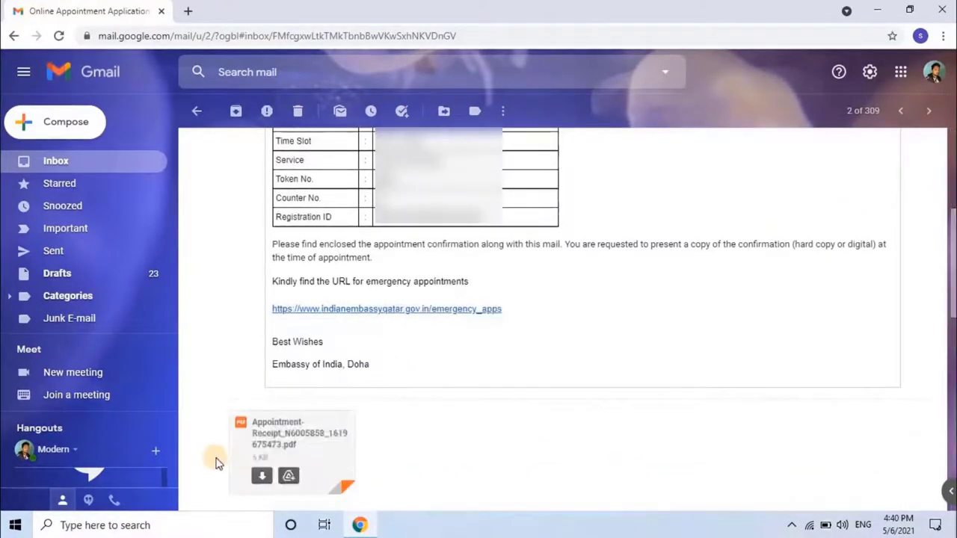
# Open the Appointment-Receipt PDF and review the 12-05-2021, 1215 - 1230, counter B Power of Attorney details.
pyautogui.click(317, 444)
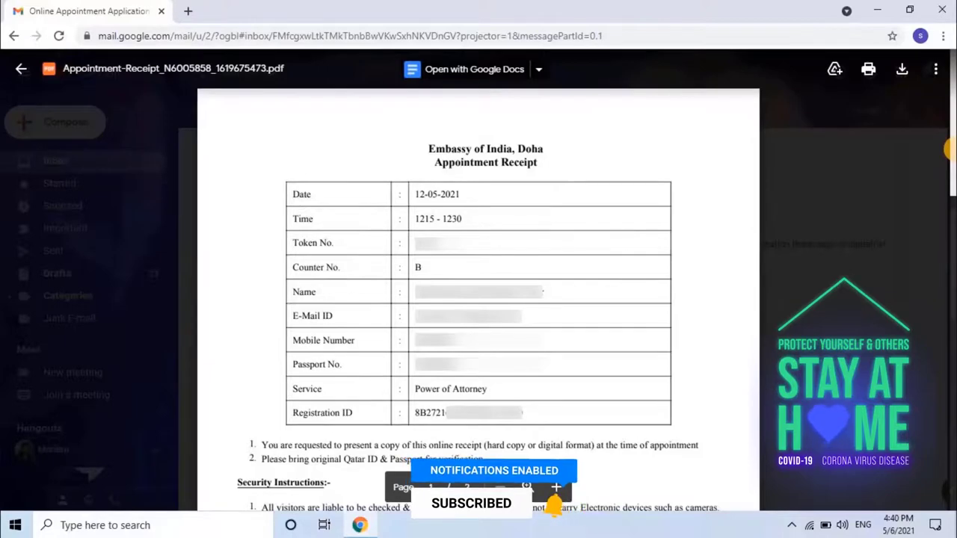
pyautogui.moveTo(950, 149); pyautogui.dragTo(949, 247)
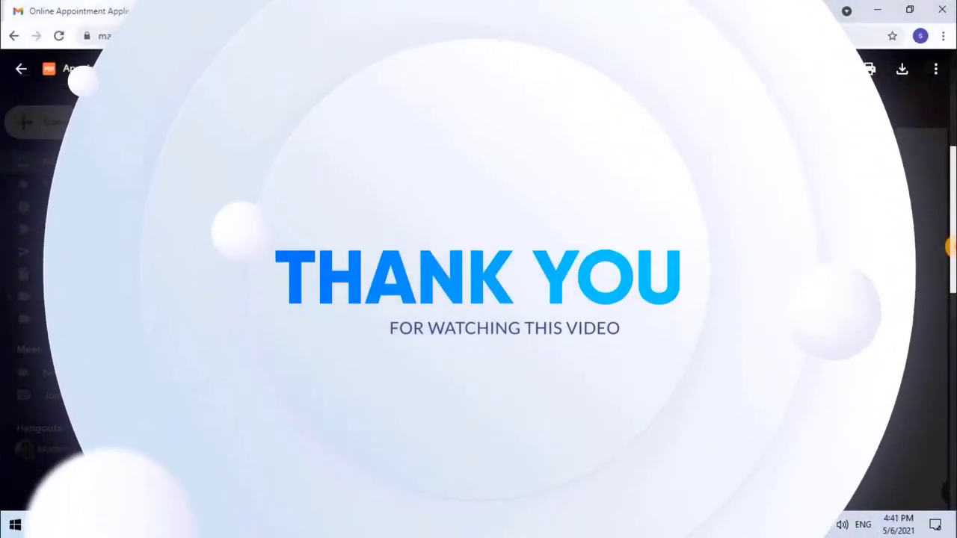
pyautogui.moveTo(949, 247); pyautogui.dragTo(950, 284)
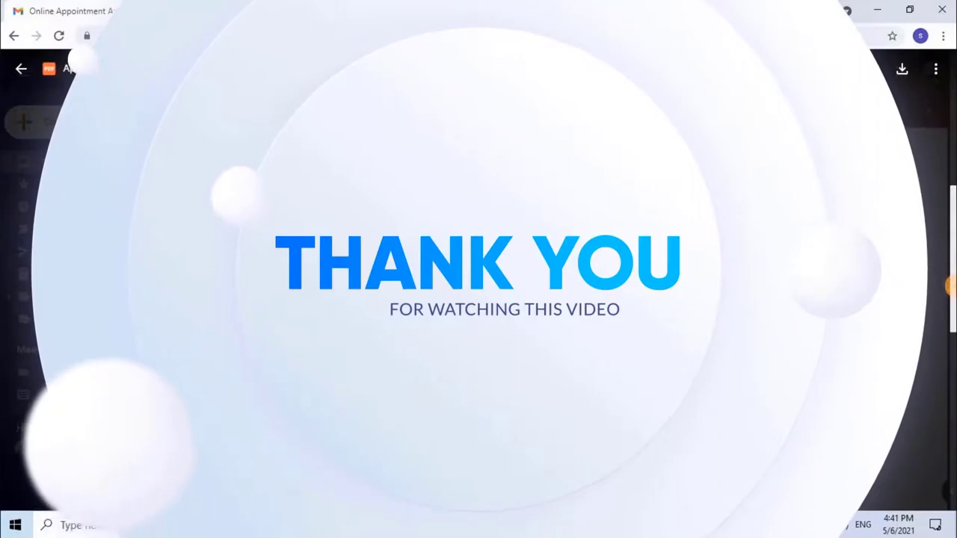